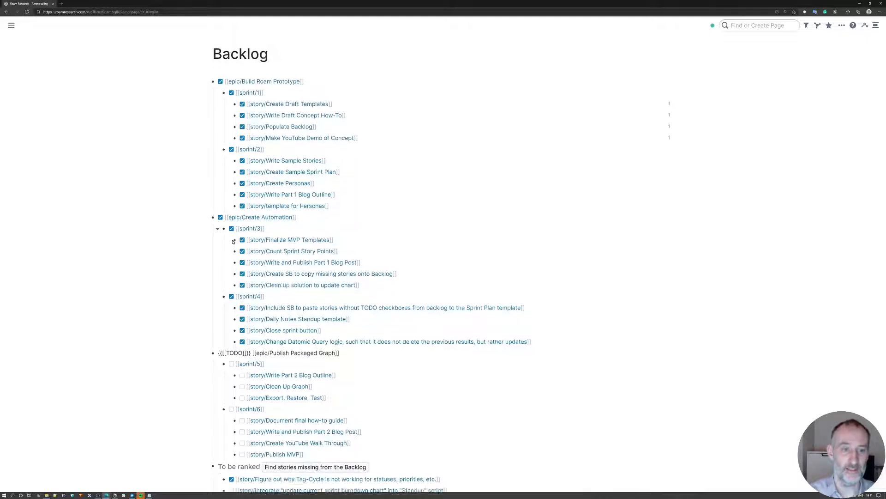
Step: Review the sprint/5 stories Write Part 2 Blog Outline and Clean Up Graph beside the Backlog, closing both when finished
scroll(251, 242, "down", 3)
left_click(509, 260)
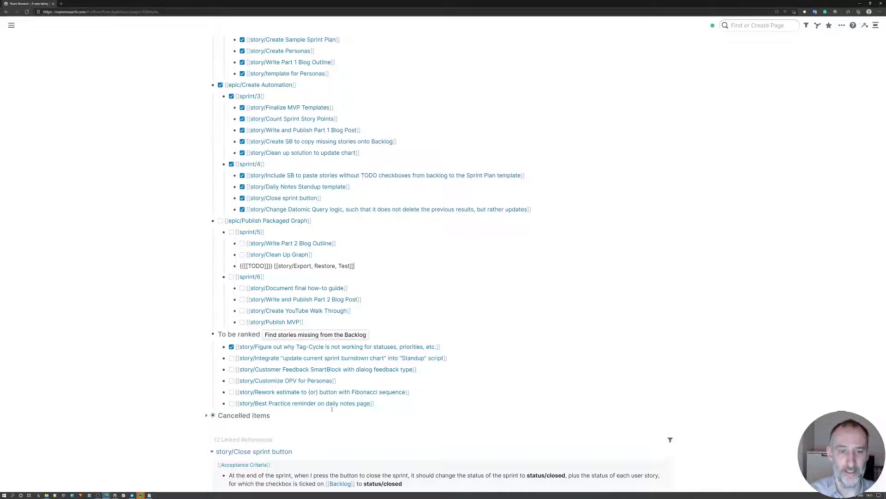
left_click(106, 261)
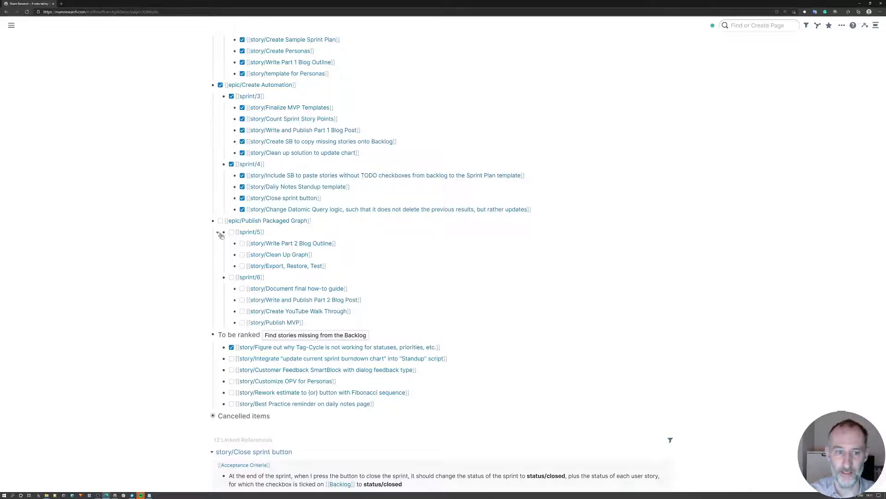
left_click(299, 243, "shift")
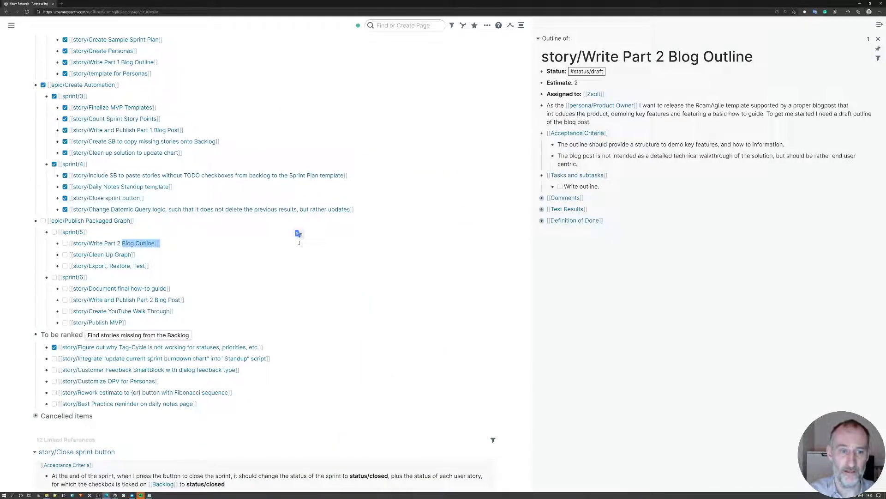
left_click(174, 253)
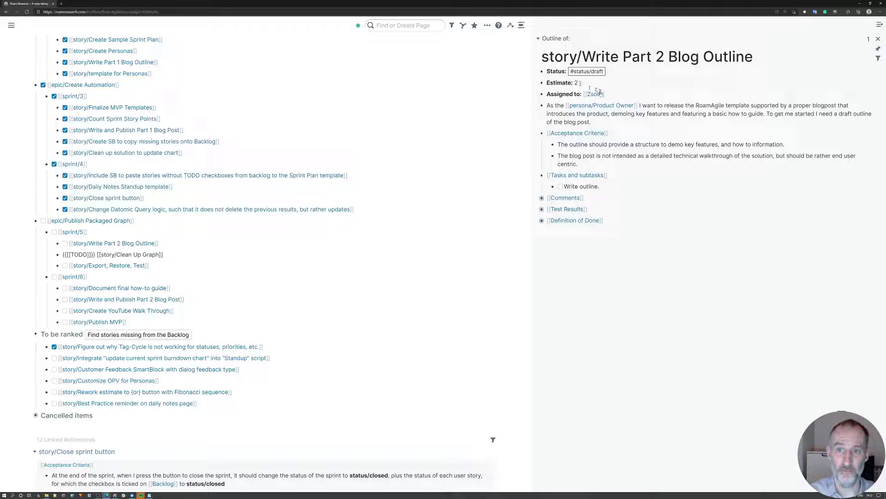
left_click(288, 290)
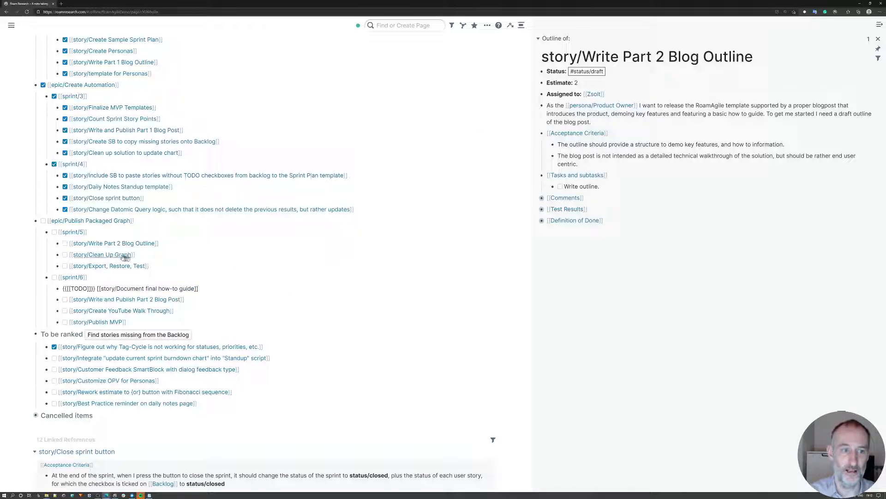
left_click(97, 258, "shift")
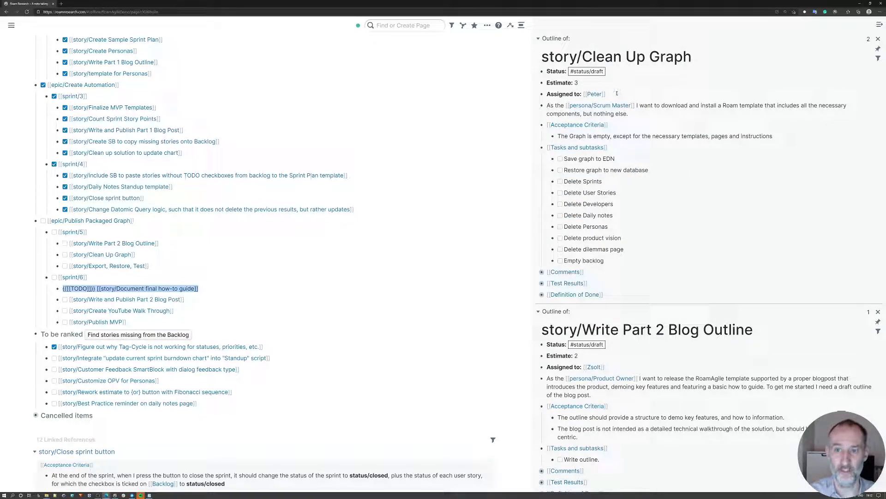
left_click(878, 40)
left_click(878, 40)
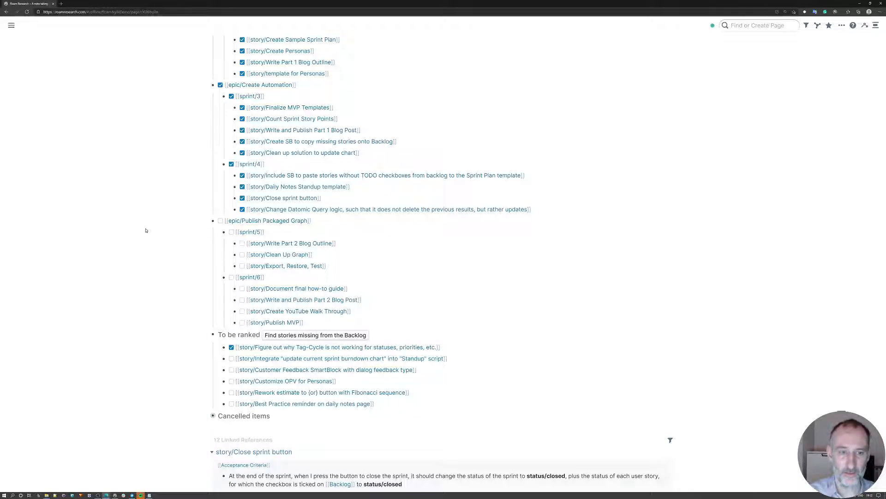
Step: Open the sprint/5 page from the Backlog and insert the Sprint template into its empty block
left_click(253, 233)
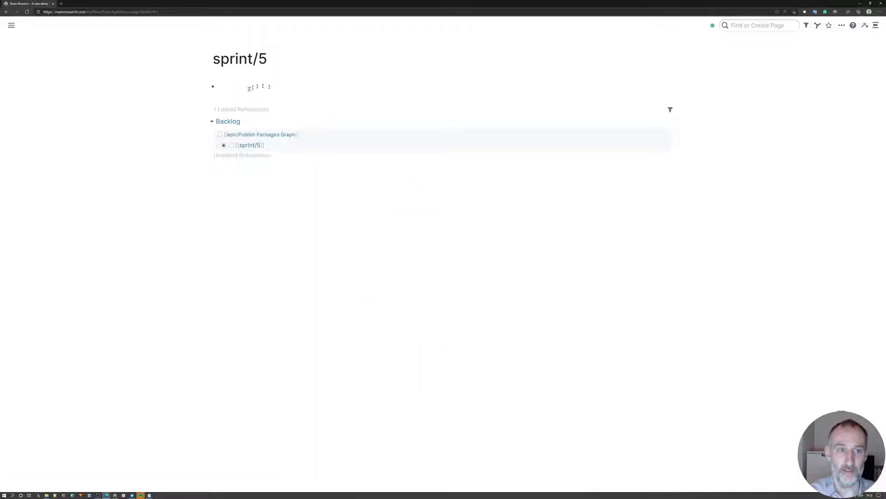
left_click(240, 87)
type(";;")
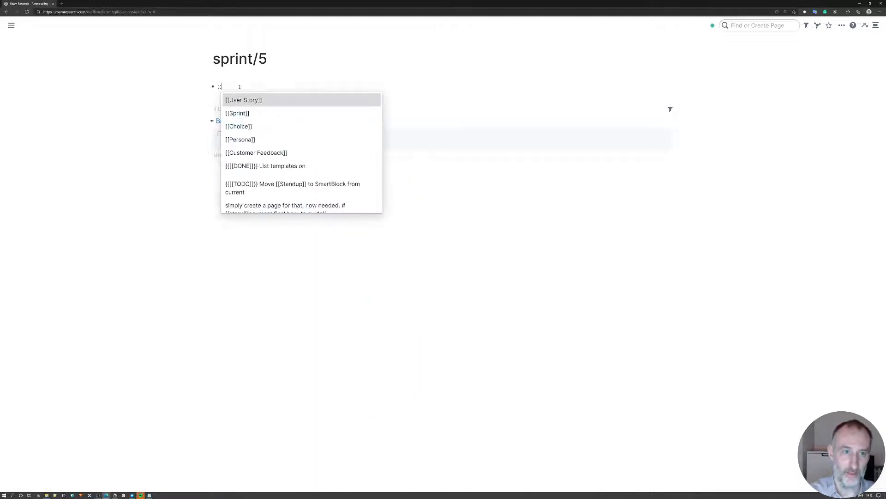
type("sp")
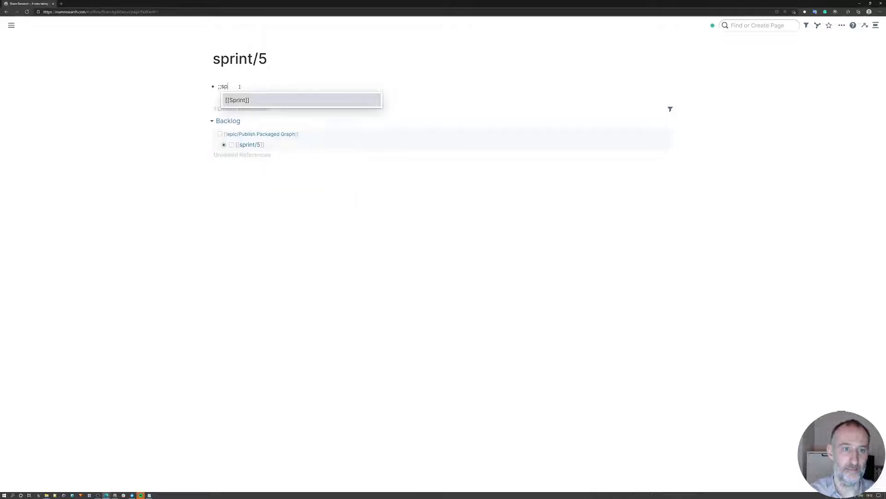
type("ri")
key("Return")
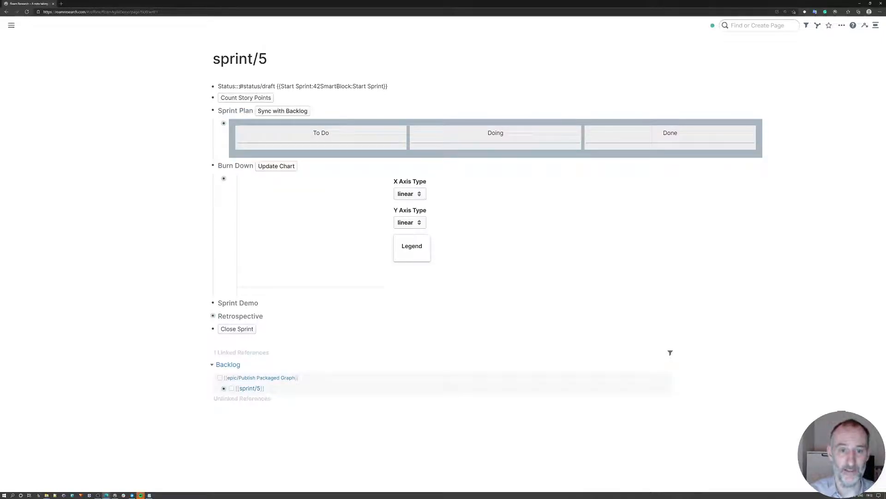
left_click(20, 208)
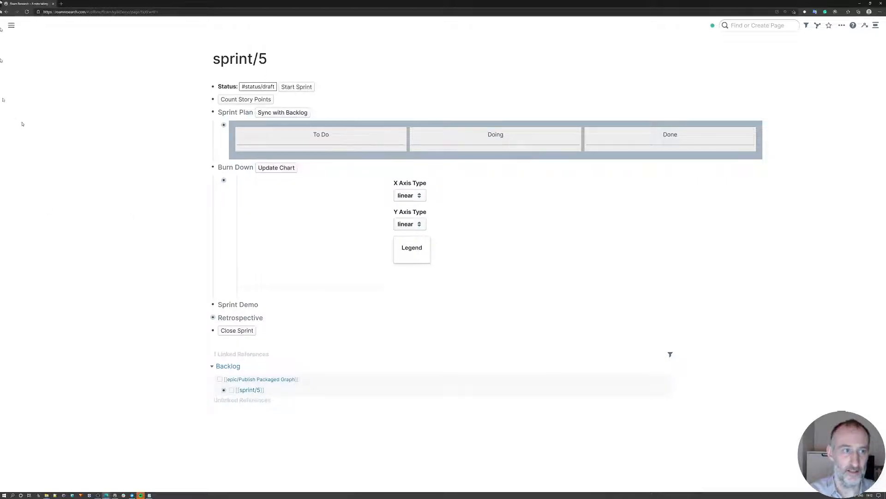
Step: Open the Backlog alongside sprint/5 and sync the Sprint Plan with it
mouse_move(11, 26)
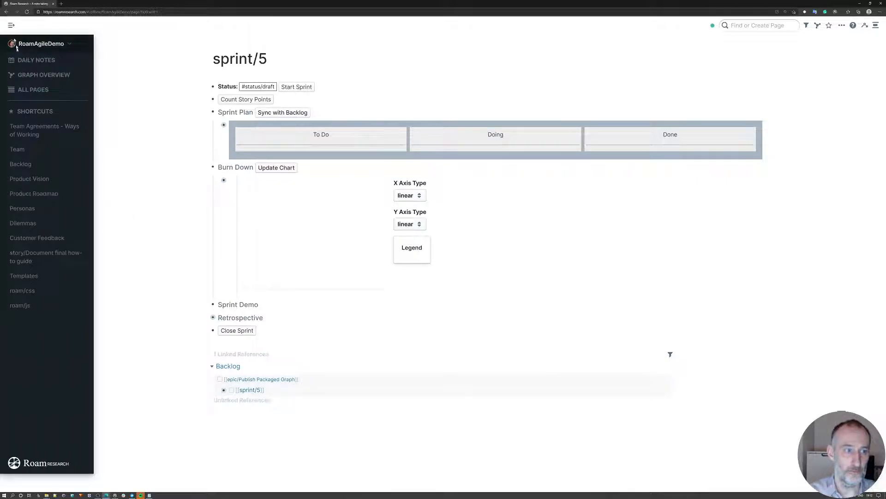
left_click(21, 163, "shift")
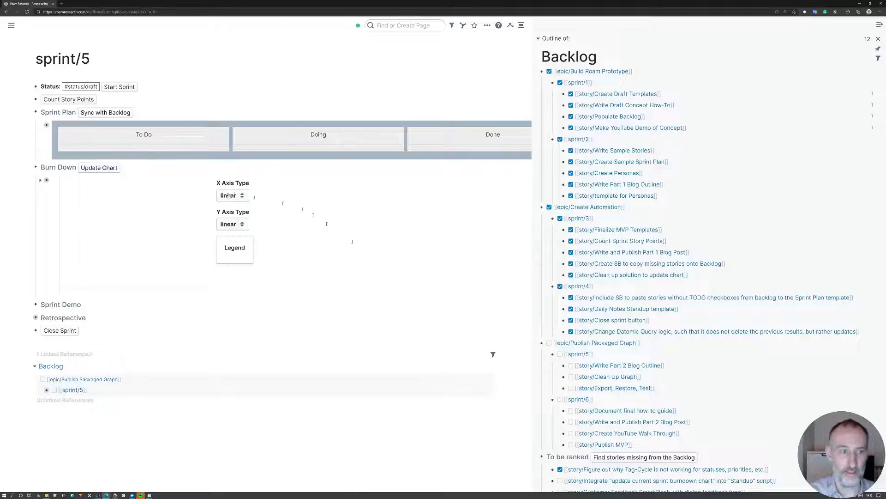
left_click(105, 113)
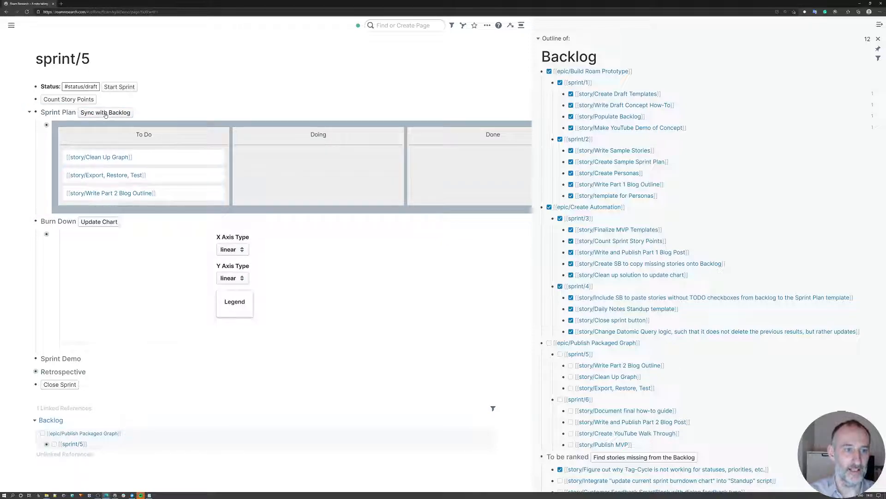
Step: Open the Clean Up Graph story from the To Do column to check its status, and close it again, keeping the Backlog open
left_click(120, 158, "shift")
left_click(121, 159, "shift")
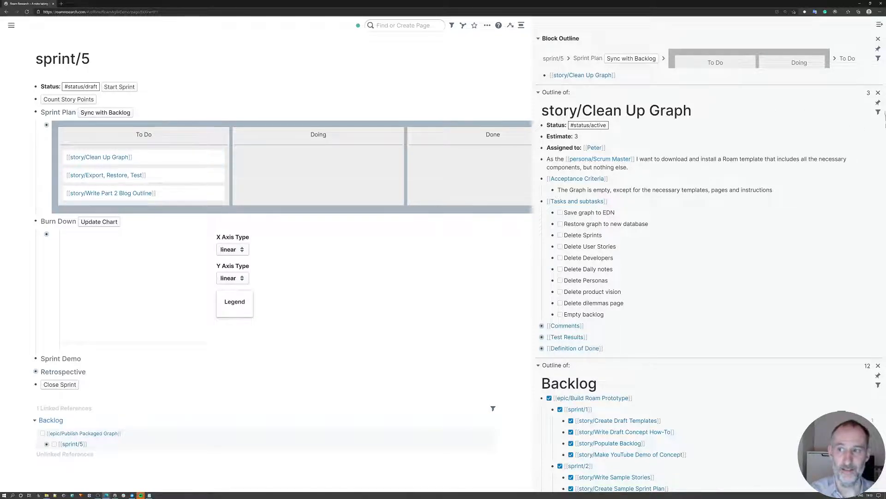
left_click(879, 39)
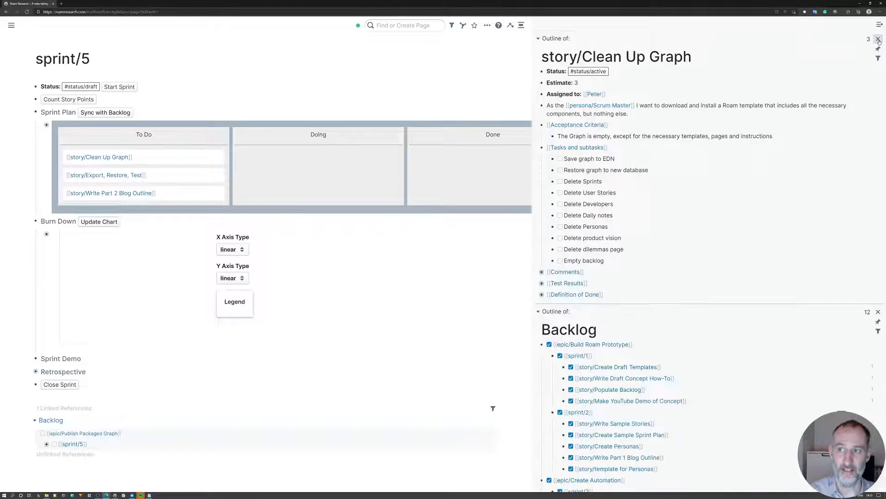
left_click(879, 39)
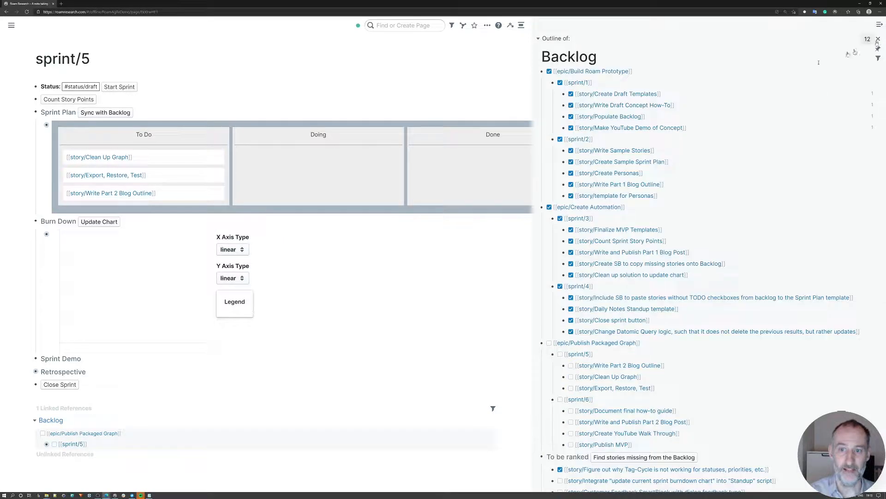
Step: Count the story points of sprint/5
left_click(74, 102)
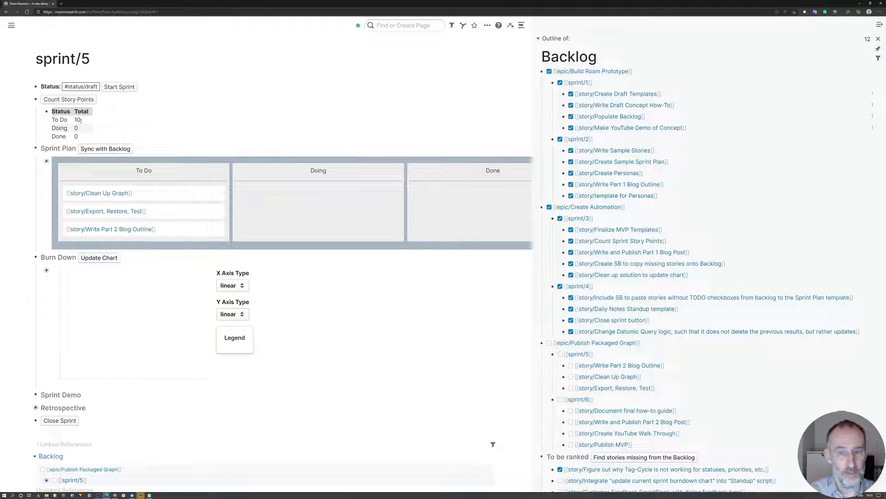
Step: Move the story Document final how-to guide from sprint/6 to the end of sprint/5 in the Backlog and resync the Sprint Plan
left_click(699, 410)
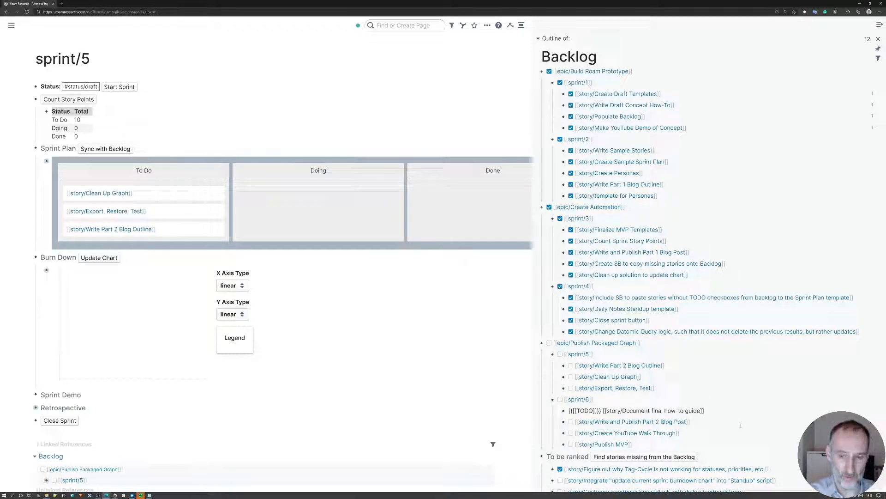
key("alt+shift+Up")
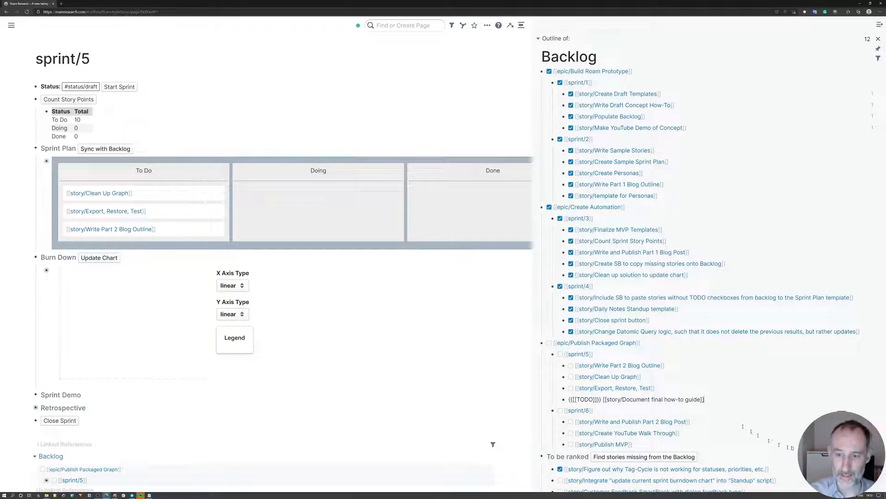
left_click(480, 391)
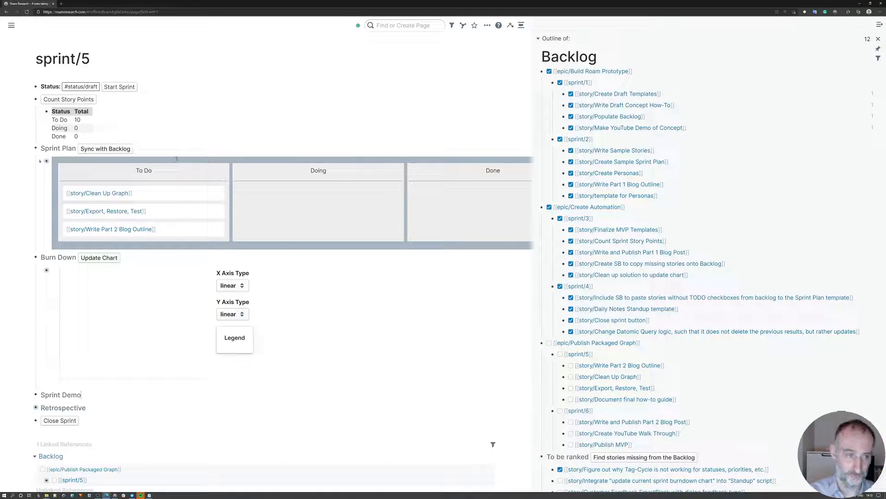
left_click(106, 149)
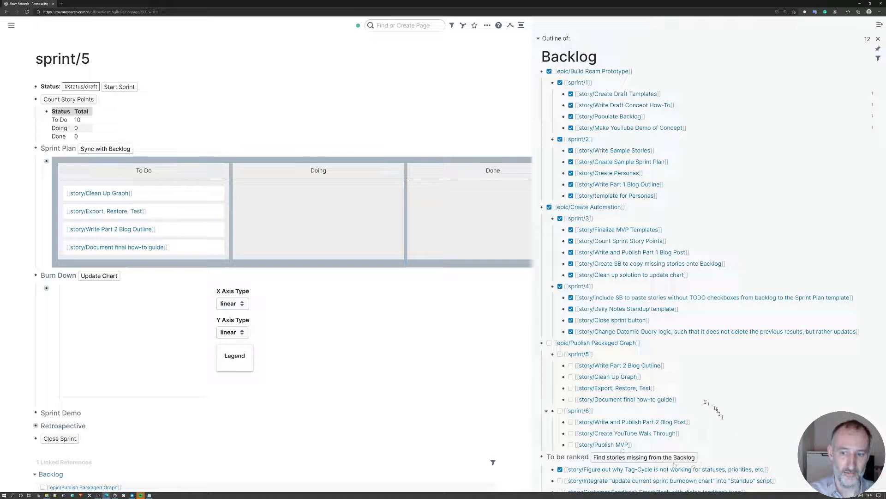
Step: Move the story Export, Restore, Test from sprint/5 down into sprint/6 in the Backlog and resync the Sprint Plan
left_click(682, 391)
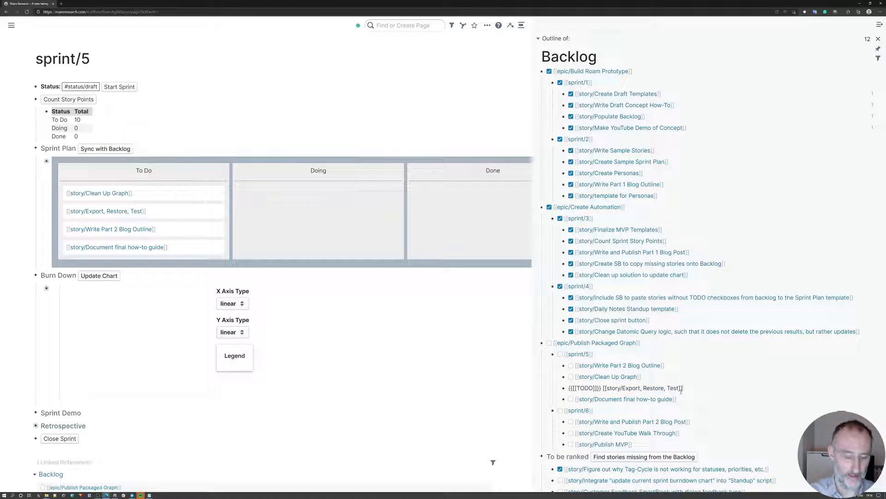
key("alt+shift+Down")
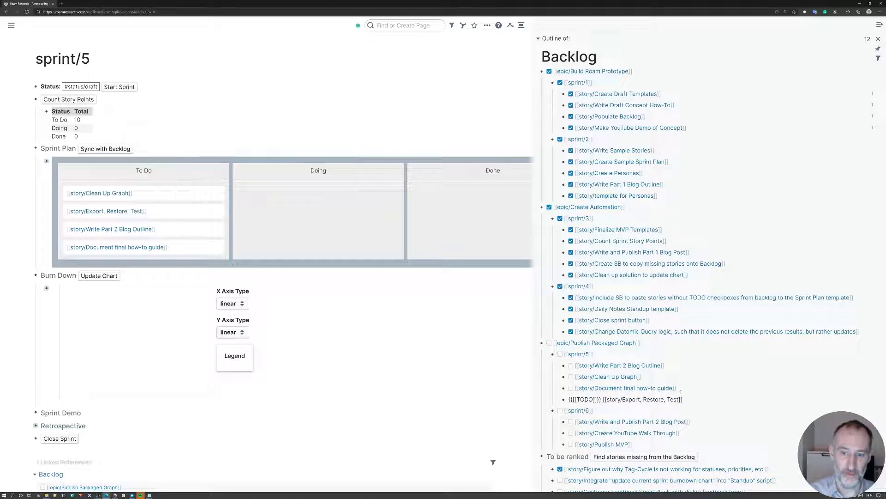
key("alt+shift+Down")
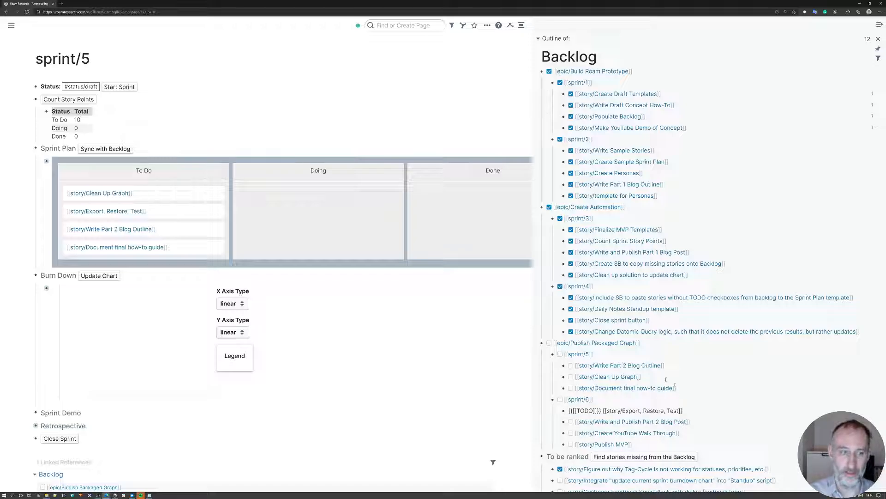
left_click(114, 148)
key("Escape")
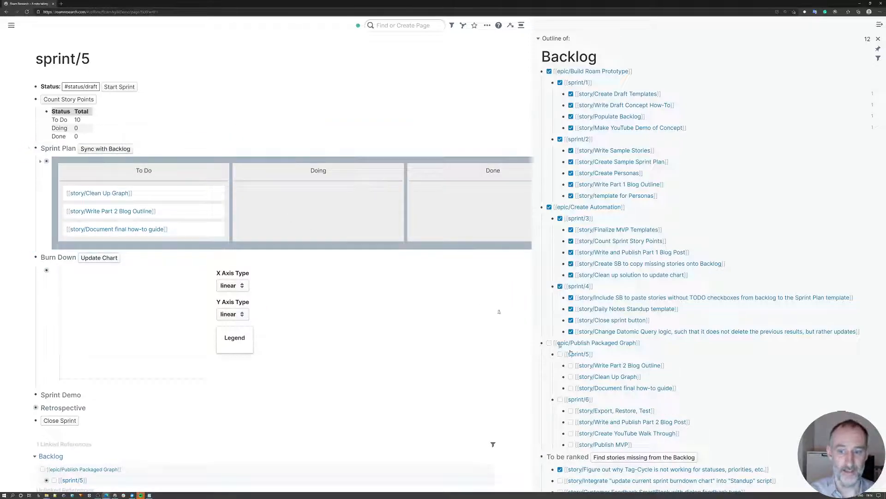
Step: Return the story Export, Restore, Test to sprint/5, above Document final how-to guide, and resync the Sprint Plan
left_click(669, 411)
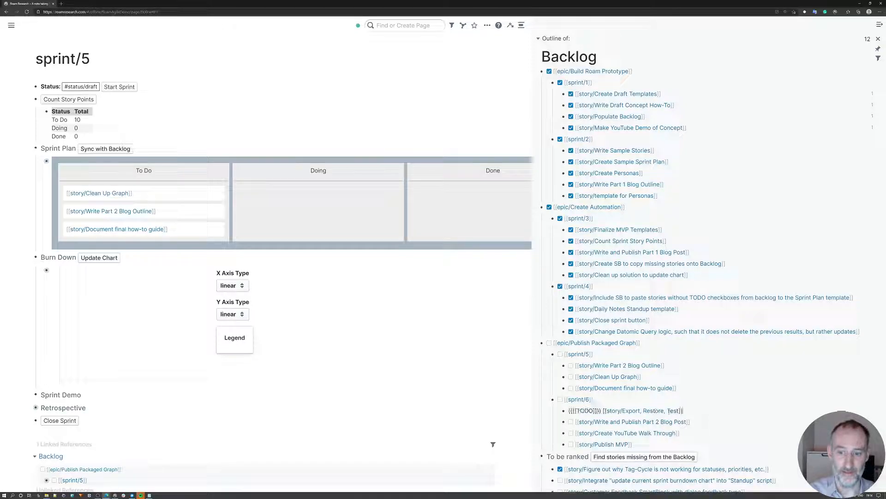
key("alt+shift+Up")
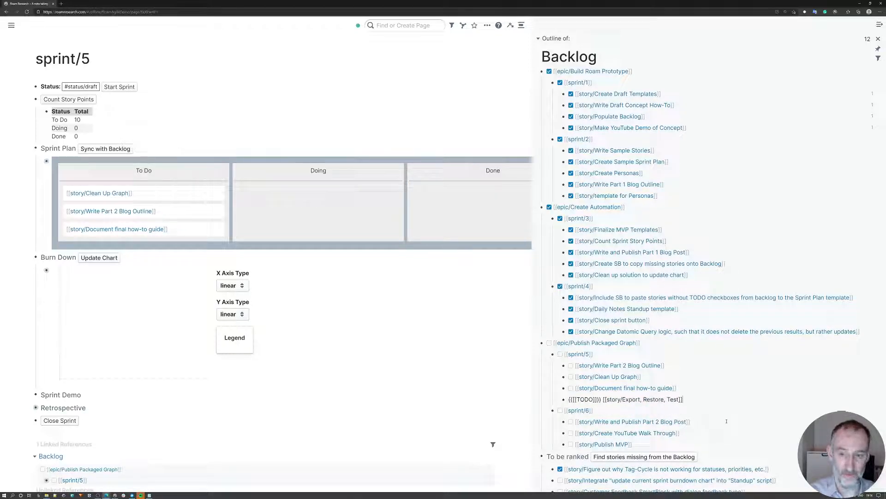
key("alt+shift+Up")
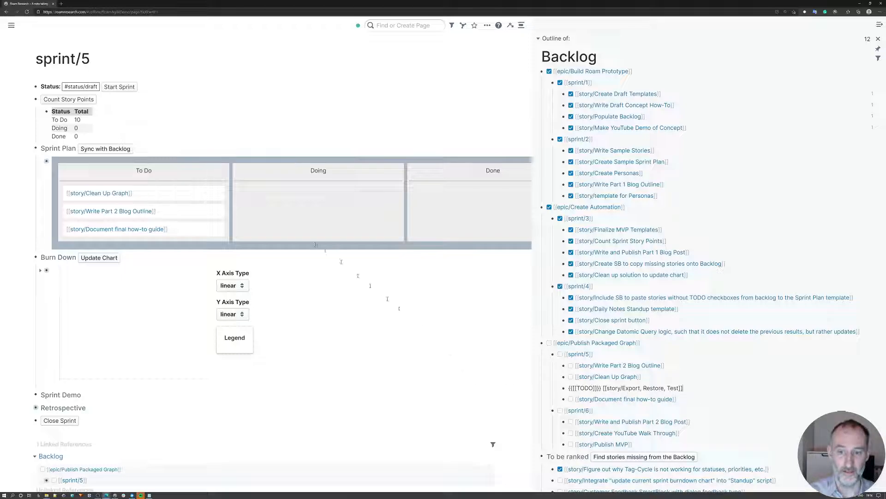
left_click(109, 149)
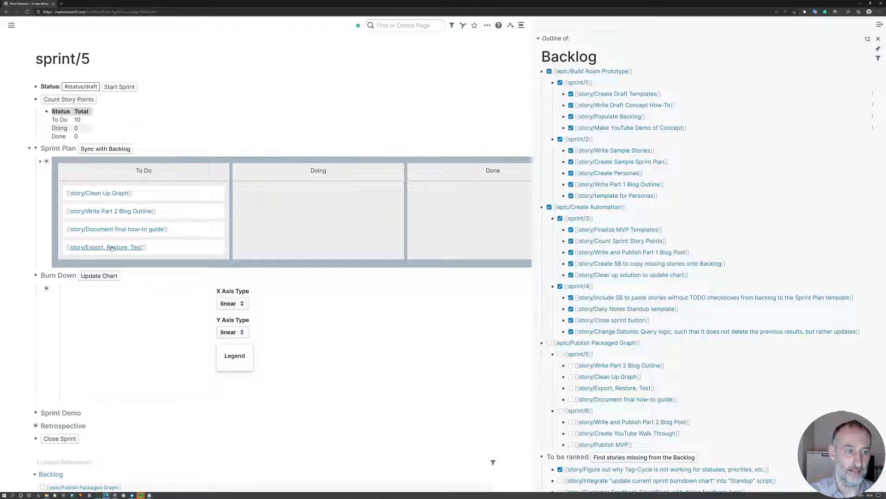
Step: Recount the story points of sprint/5 and start the sprint
left_click(76, 102)
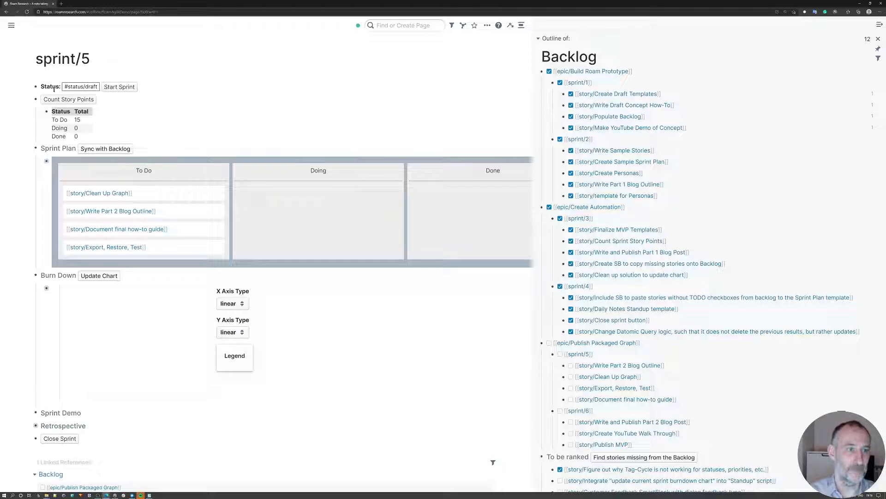
left_click(119, 87)
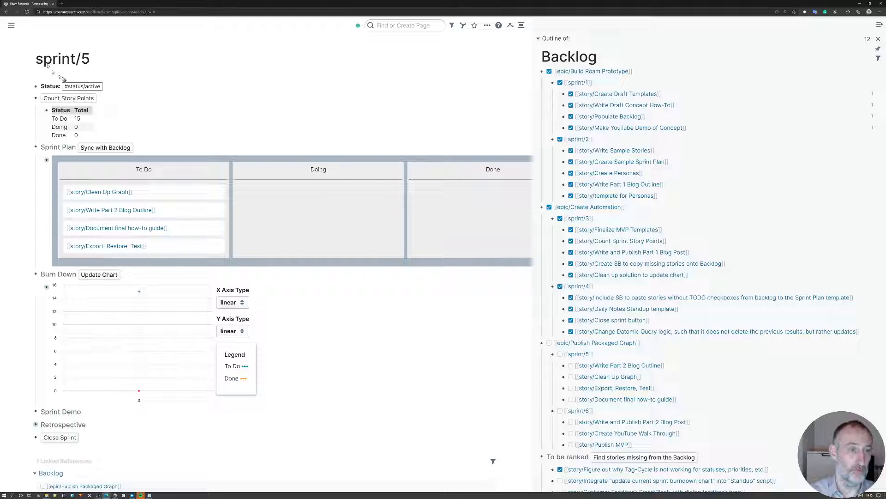
Step: Insert the Standup template in the February 4th, 2021 daily note, declining the Burn Down chart update
mouse_move(4, 29)
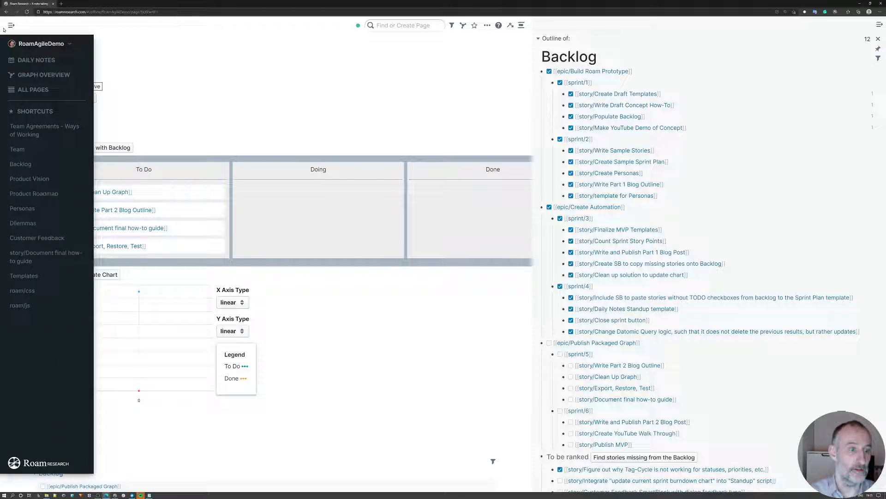
left_click(29, 61)
left_click(91, 91)
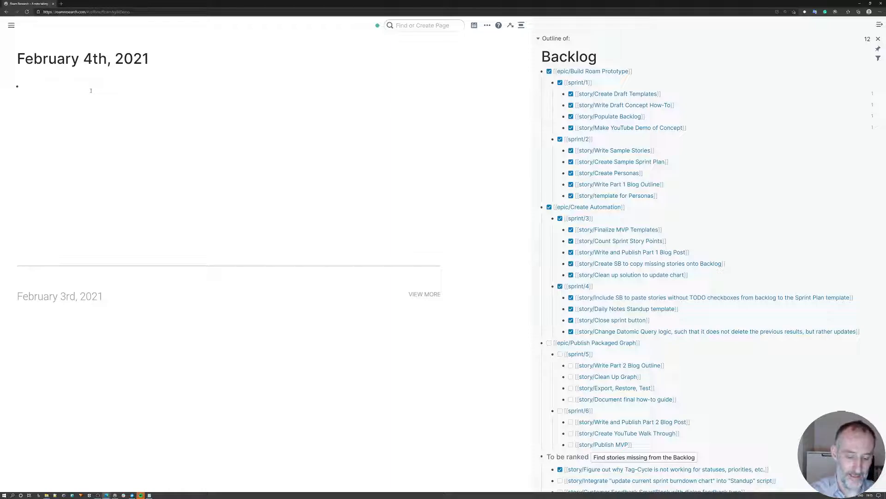
type("jjsta")
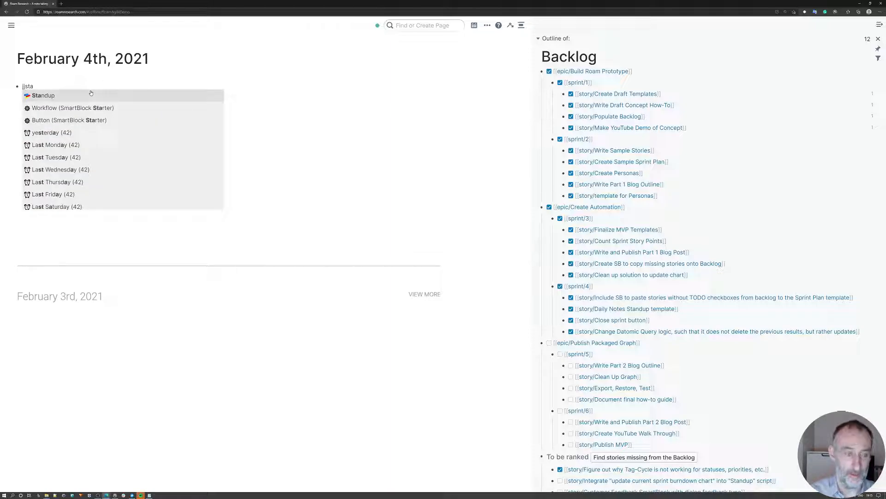
key("Return")
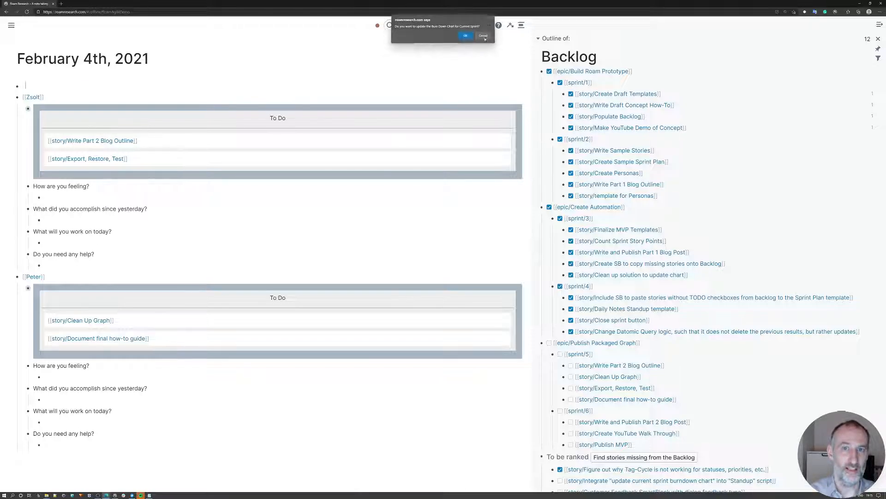
left_click(484, 37)
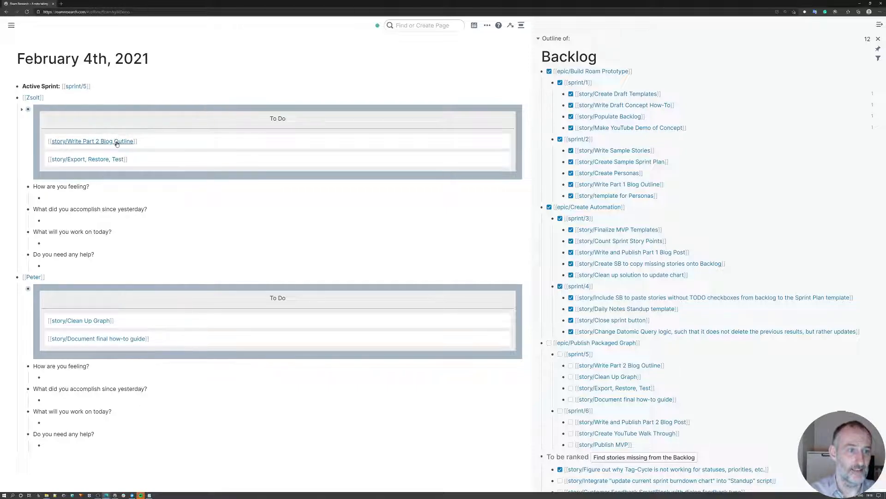
Step: In the sprint/5 Sprint Plan, move Clean Up Graph to Done, and Document final how-to guide and Export, Restore, Test to Doing
left_click(74, 86)
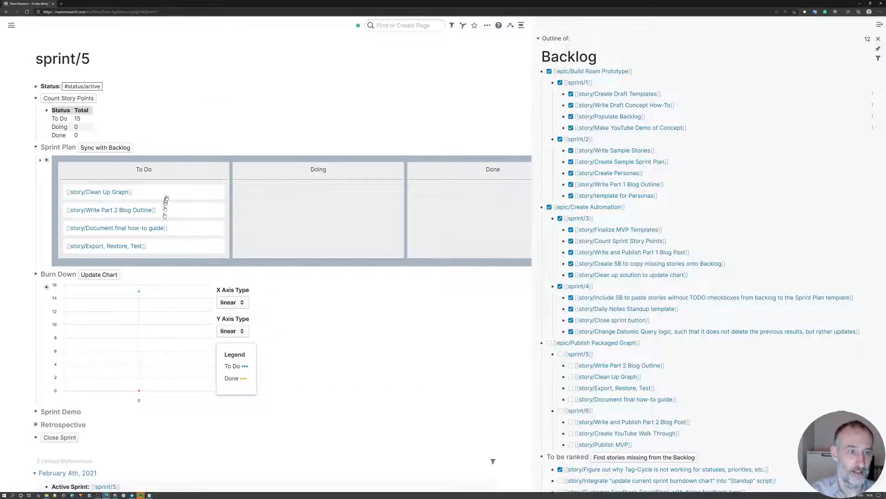
left_click_drag(165, 190, 458, 194)
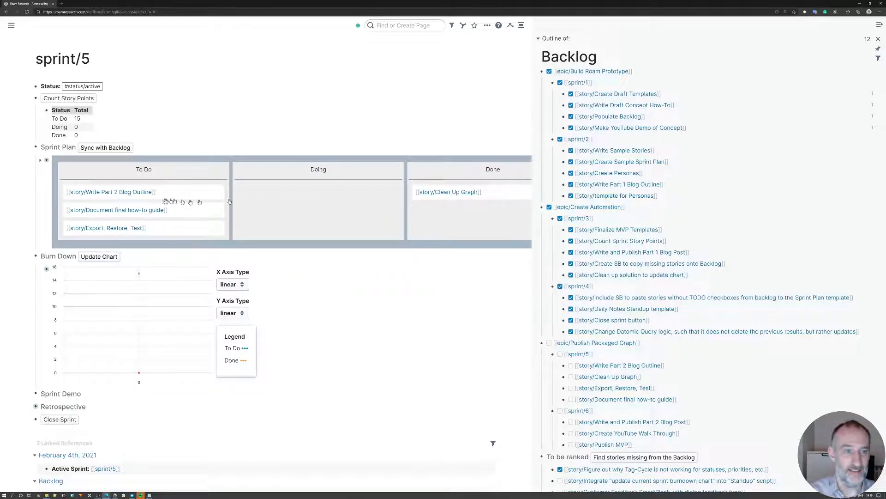
left_click_drag(281, 210, 356, 206)
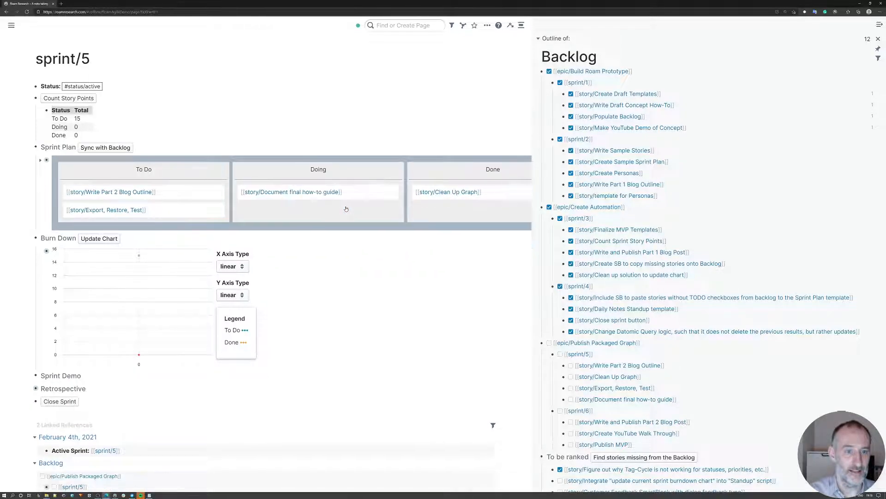
left_click_drag(157, 217, 320, 210)
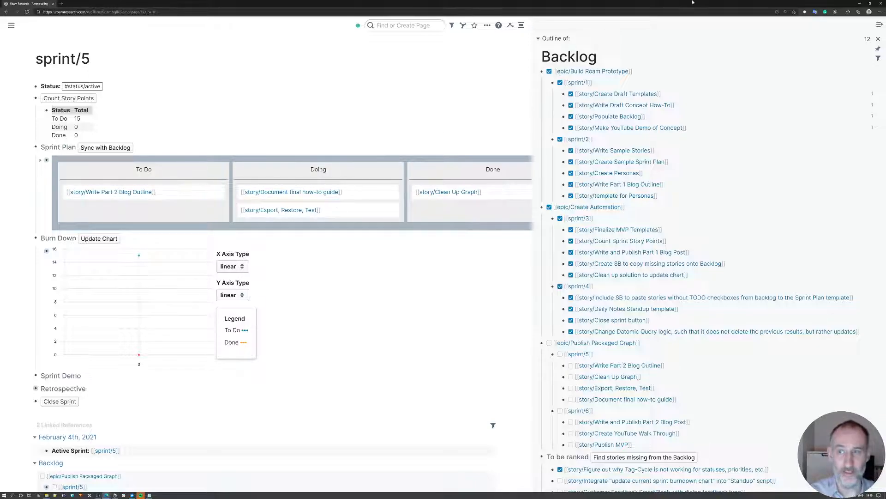
Step: Close the Backlog outline and insert the Standup template in the February 5th, 2021 daily note, accepting the Burn Down chart update
left_click(878, 39)
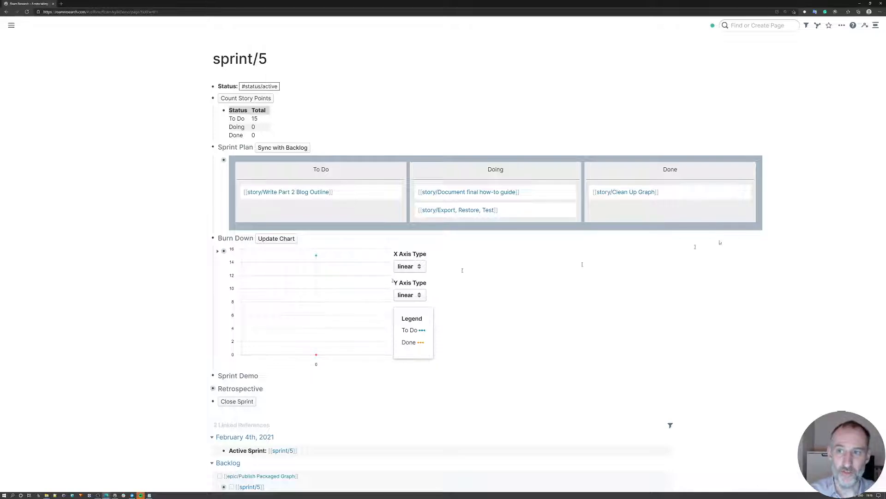
left_click(865, 26)
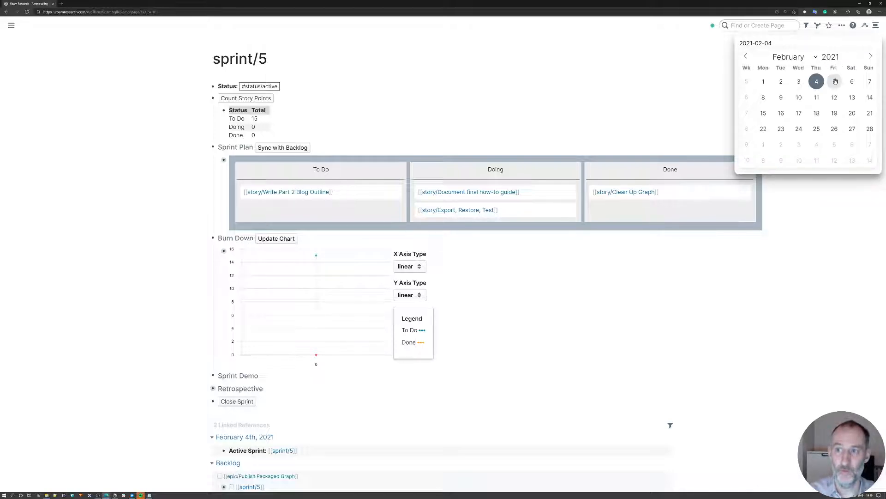
left_click(836, 82)
left_click(243, 87)
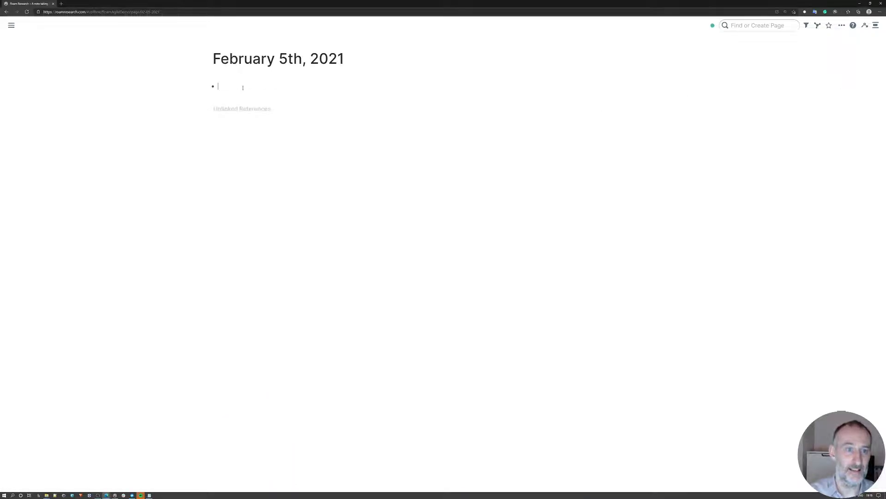
type("jjsta")
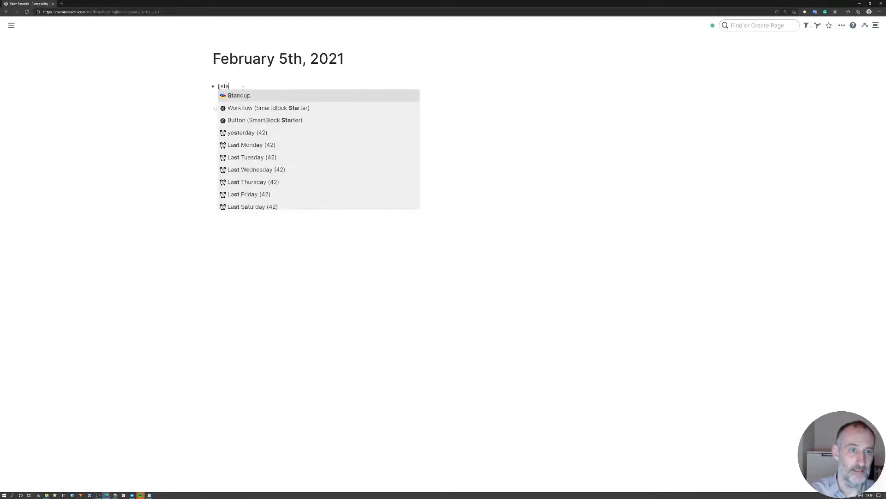
key("Return")
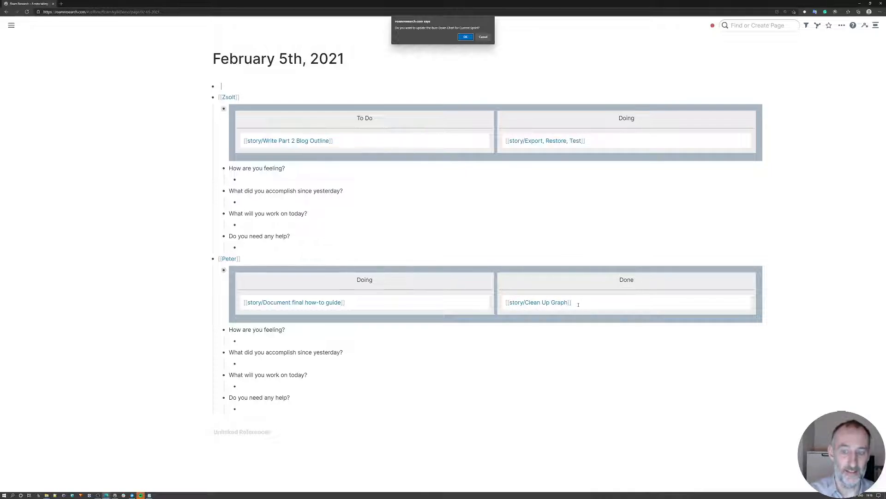
left_click(466, 37)
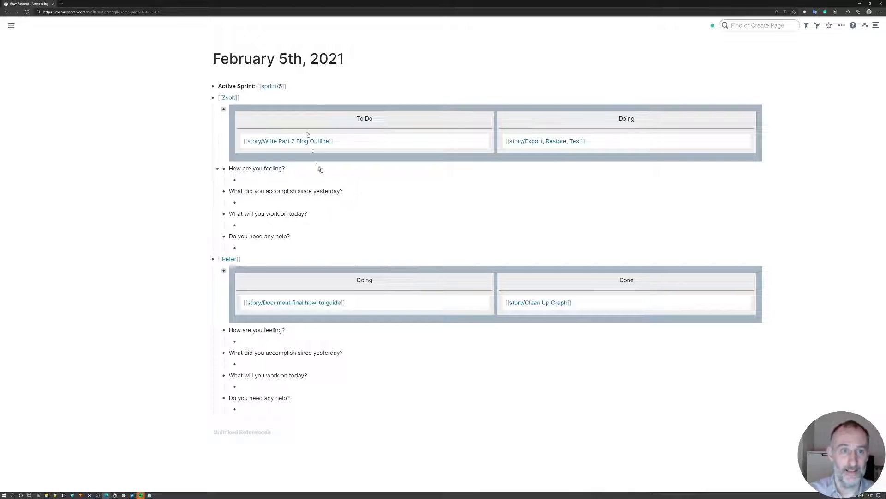
Step: Move Export, Restore, Test, Document final how-to guide and Write Part 2 Blog Outline to Done in the sprint/5 Sprint Plan
left_click(271, 87)
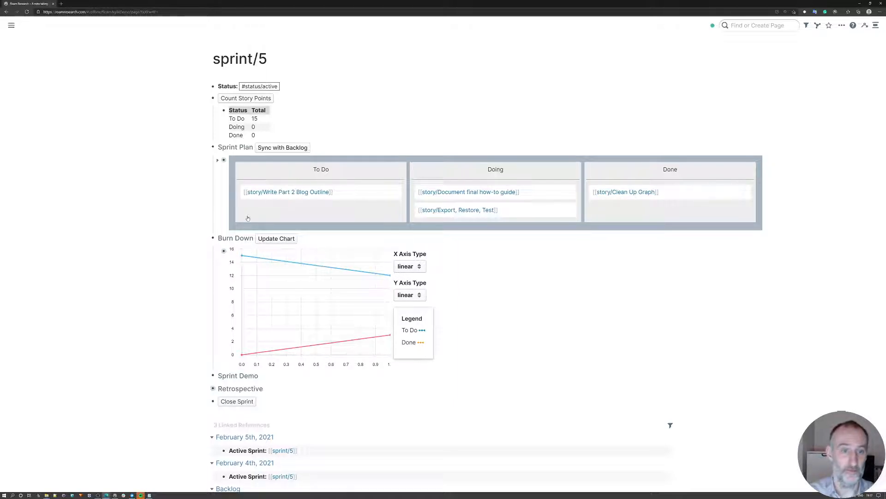
left_click_drag(518, 212, 578, 201)
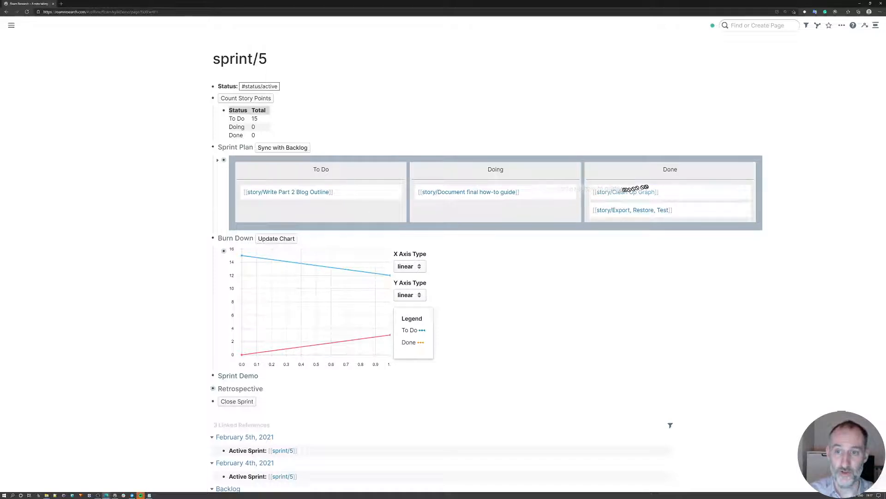
left_click_drag(636, 188, 699, 188)
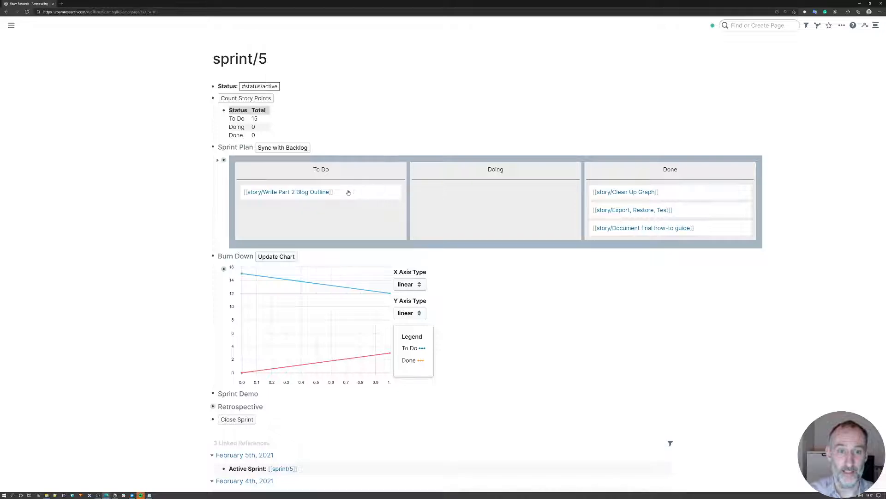
left_click_drag(348, 192, 691, 202)
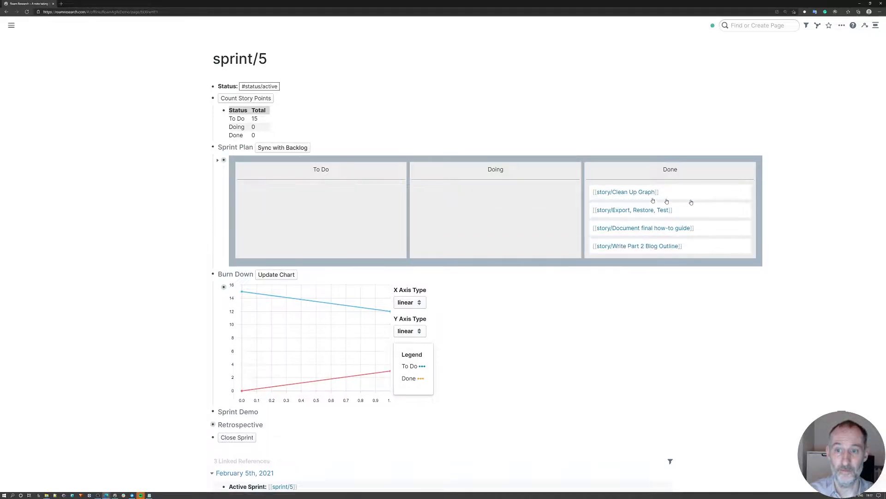
Step: Show the Backlog alongside sprint/5 and update the sprint's Burn Down chart
left_click(11, 25)
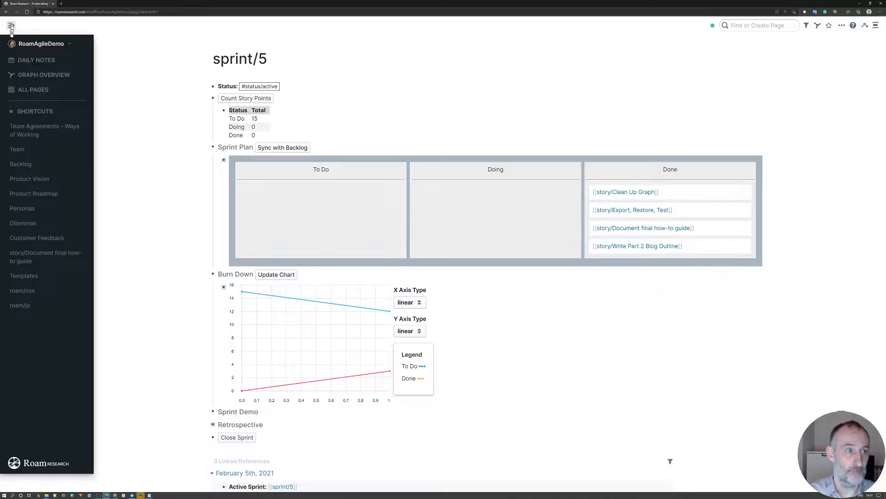
left_click(26, 165, "shift")
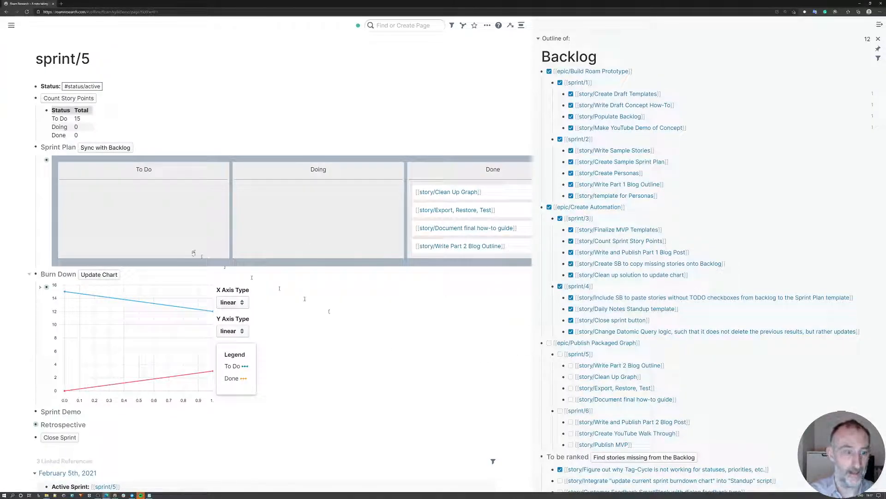
left_click(99, 277)
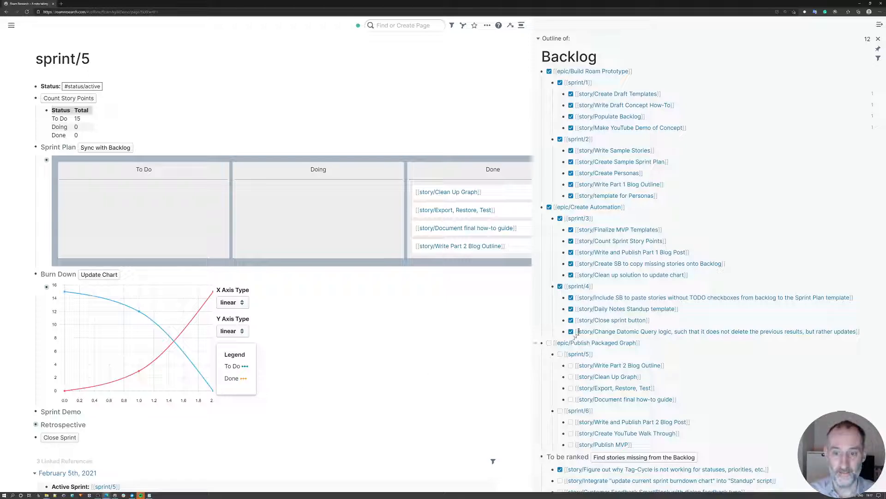
Step: Close sprint/5, approving the closed status for each of its four stories and for the sprint itself
scroll(568, 299, "down", 2)
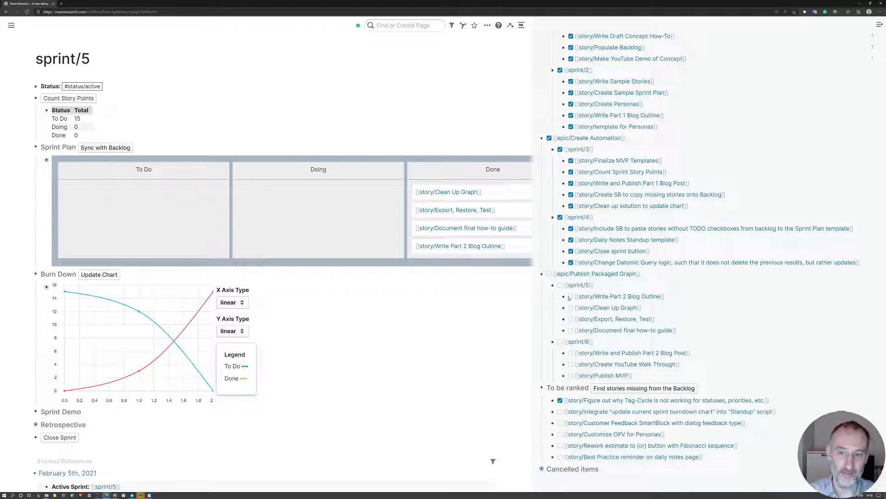
left_click(59, 437)
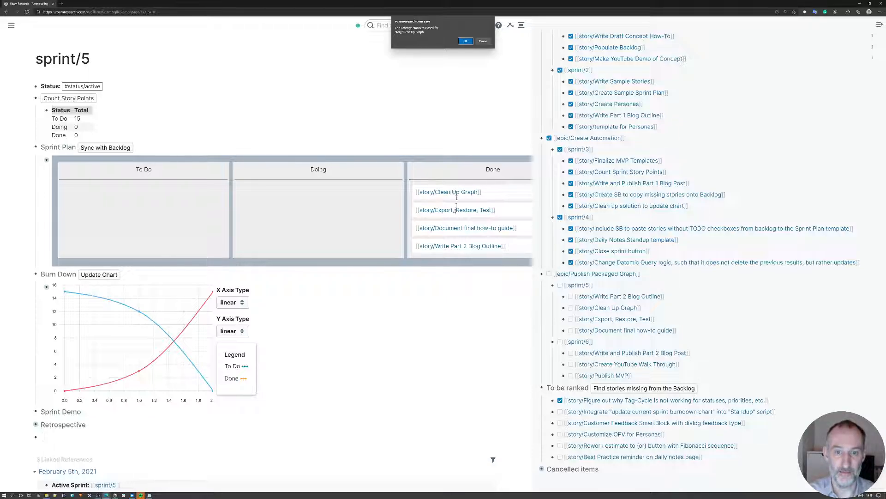
left_click(465, 42)
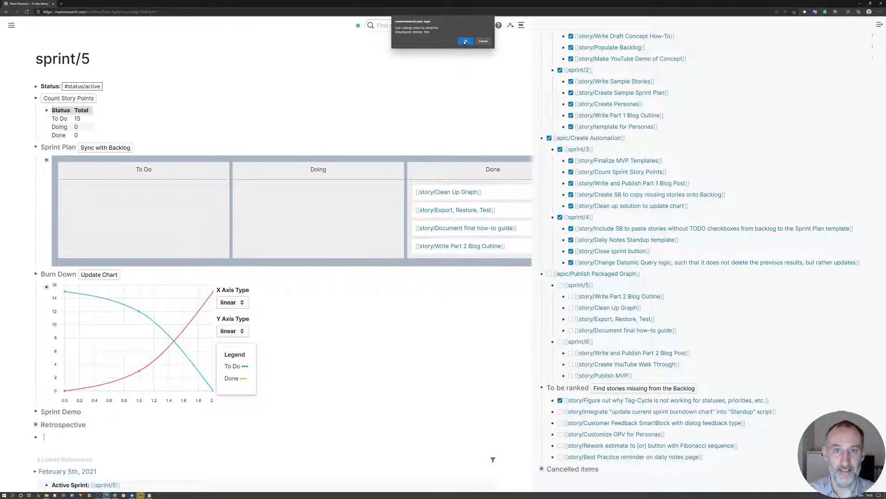
left_click(465, 41)
left_click(465, 41)
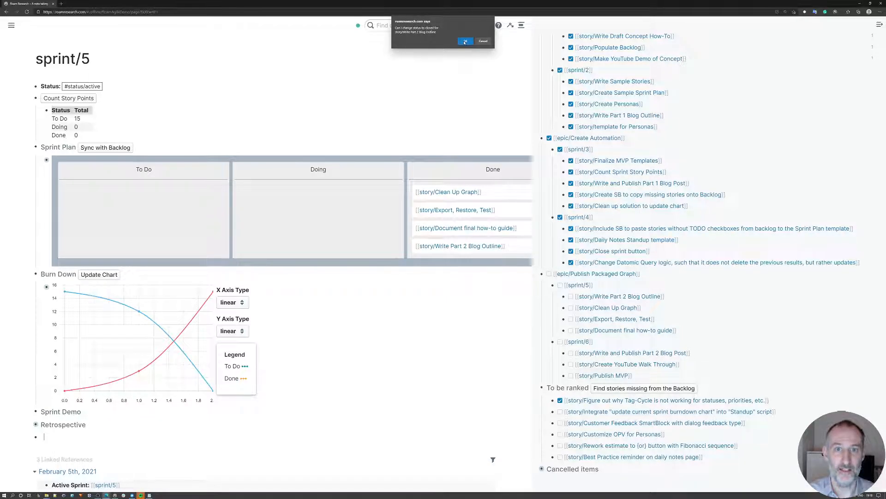
left_click(465, 41)
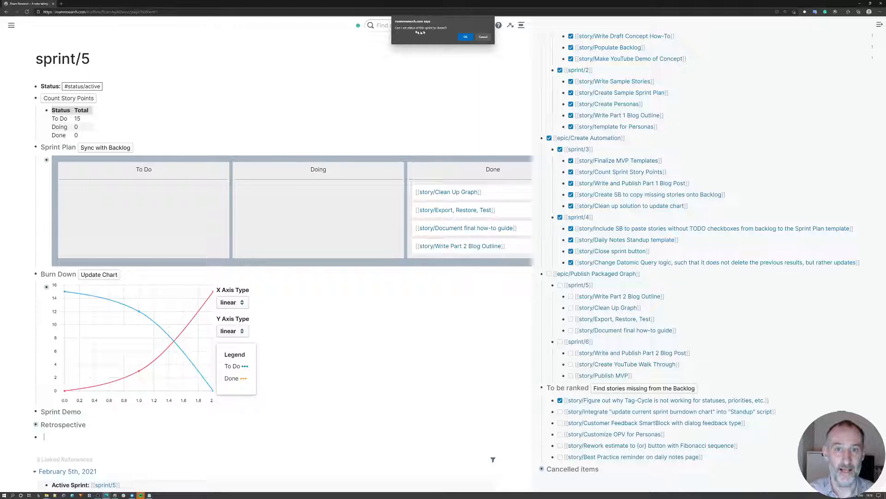
left_click(466, 38)
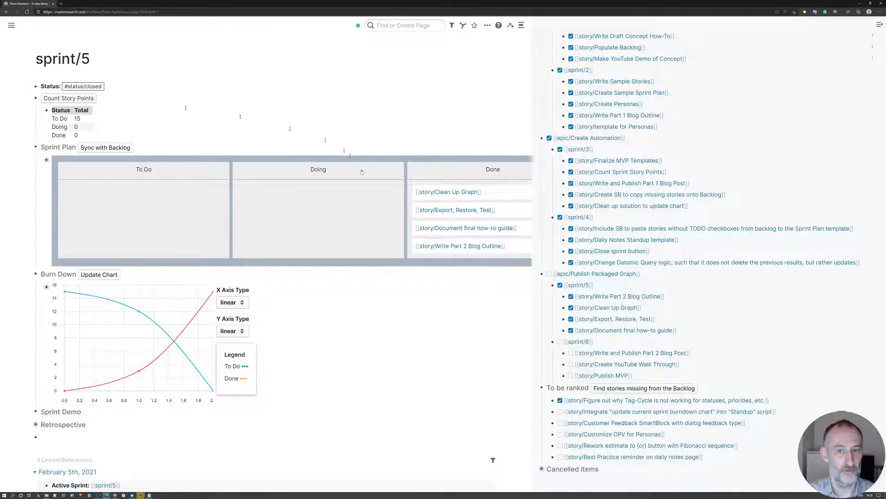
Step: Open the story Clean Up Graph from the Sprint Plan and check its status and the sprint/5 checkboxes in the Backlog
left_click(456, 193)
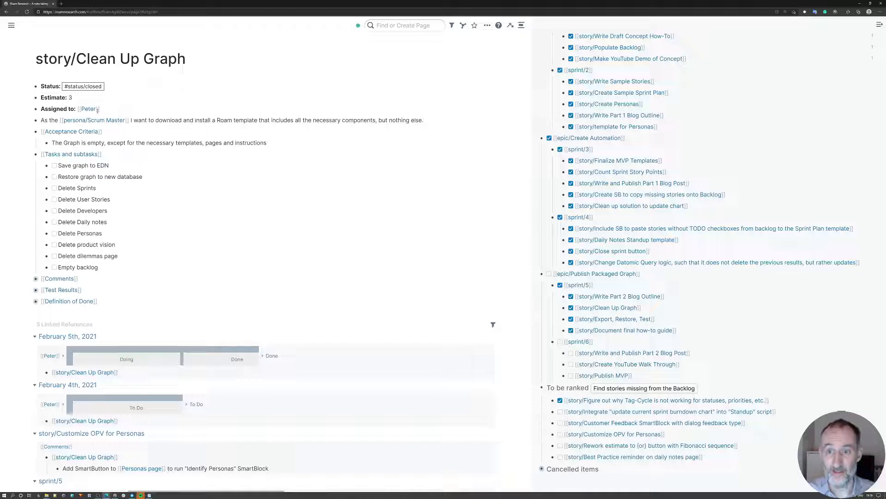
scroll(619, 188, "up", 3)
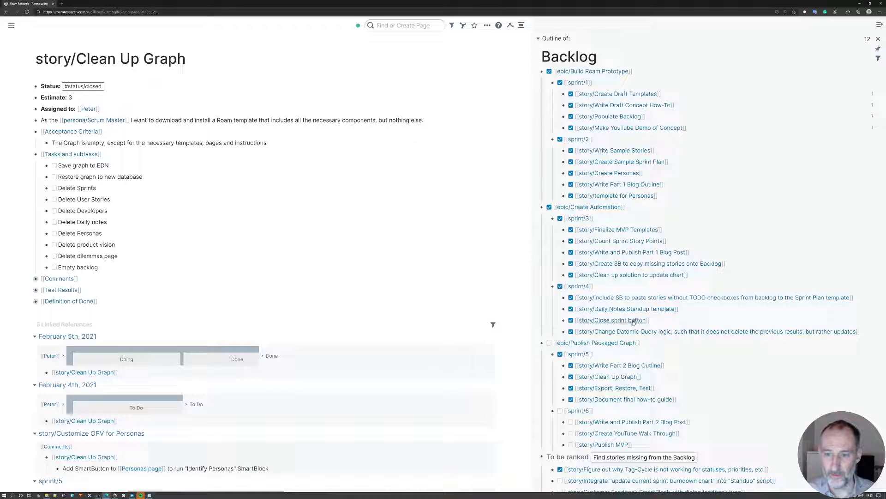
Step: Open the story Close sprint button from sprint/4 and enlarge the flowchart in its Comments until the whole diagram fits vertically
left_click(632, 325)
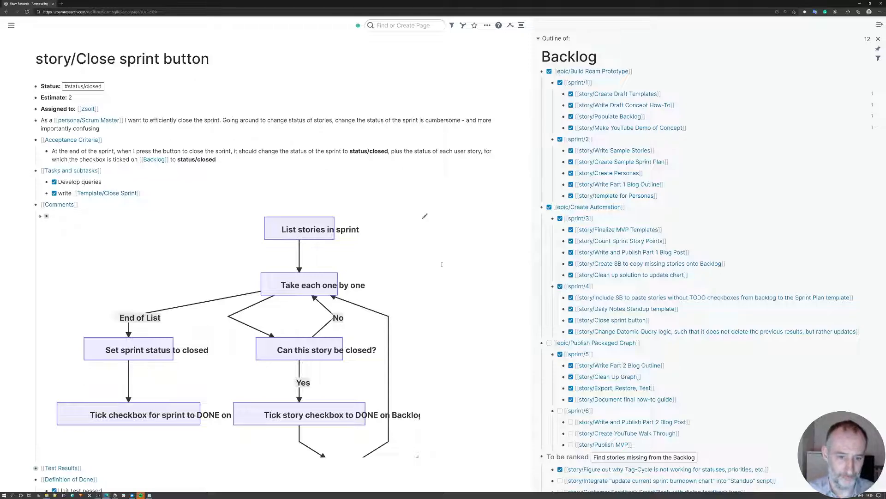
key("ctrl+minus")
key("ctrl+minus")
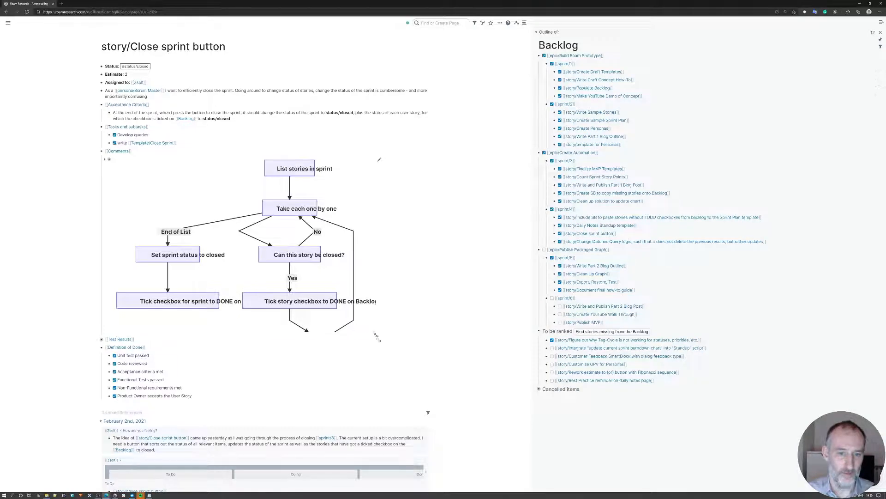
left_click_drag(375, 331, 363, 421)
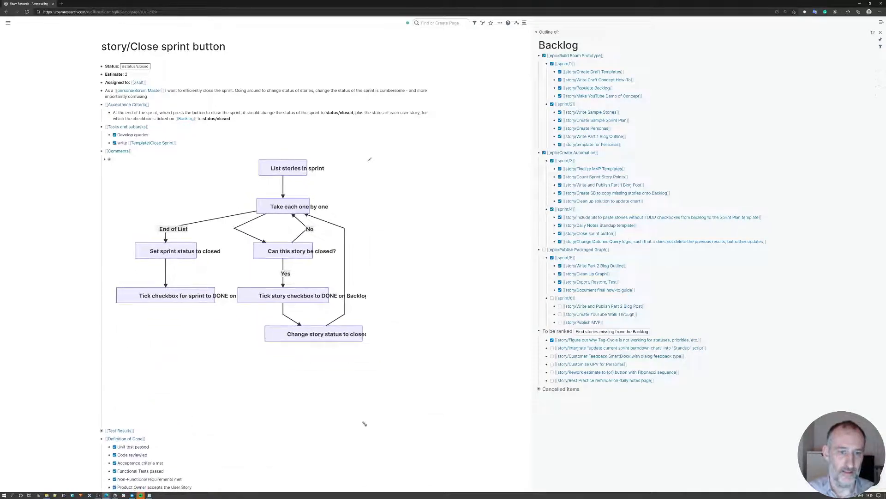